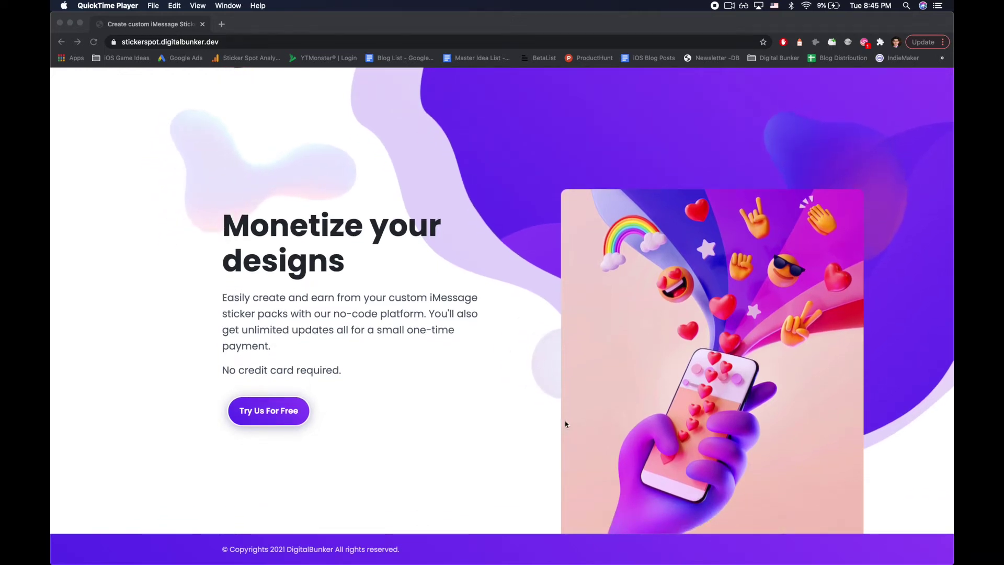
scroll(566, 425, "down", 3)
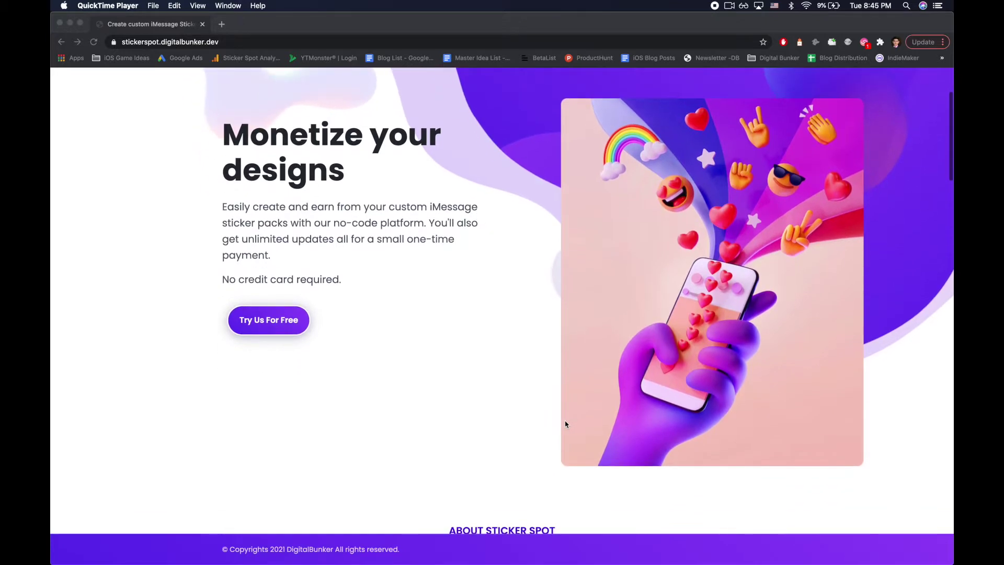
scroll(565, 425, "down", 3)
scroll(565, 424, "down", 3)
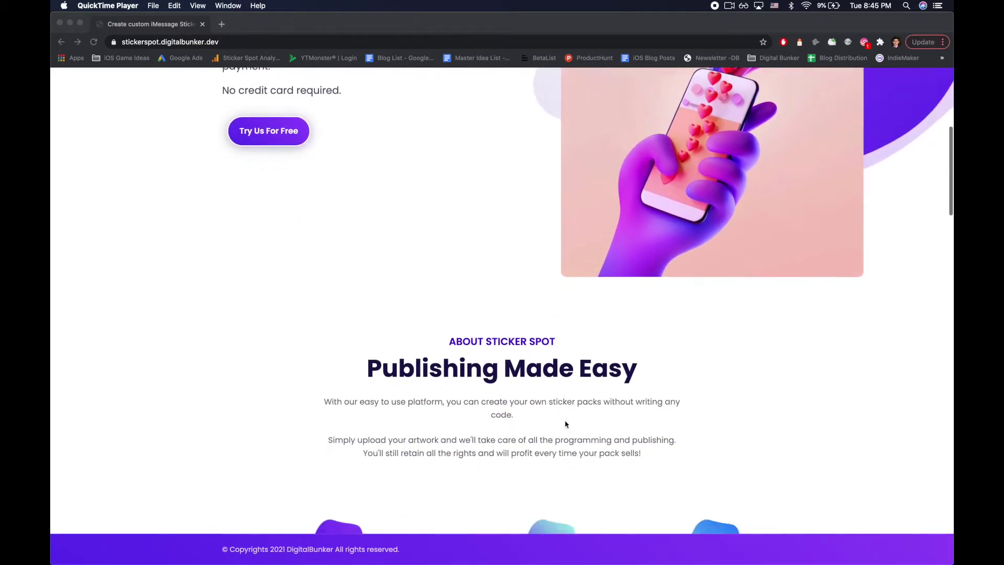
scroll(566, 424, "down", 2)
scroll(565, 424, "down", 1)
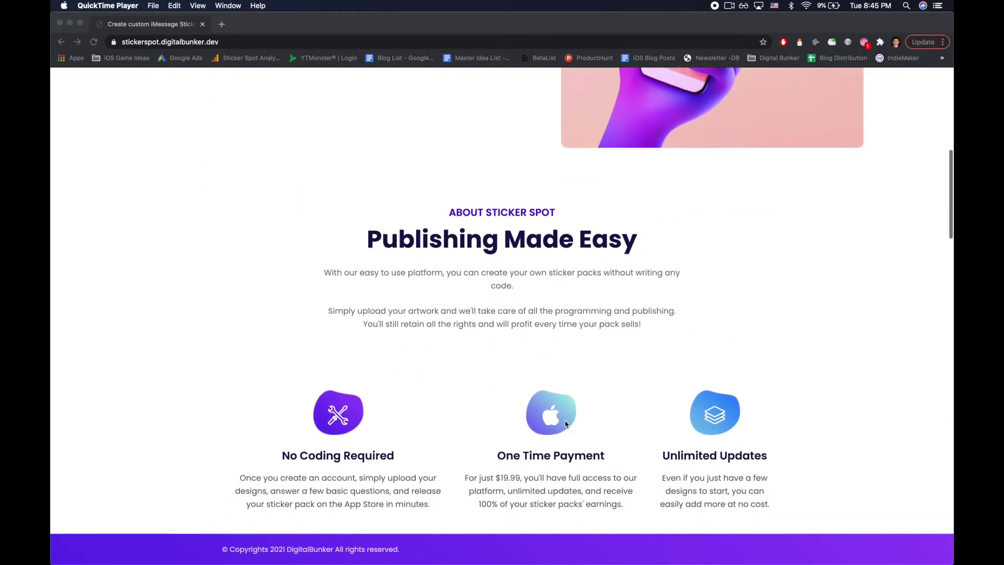
scroll(565, 424, "down", 2)
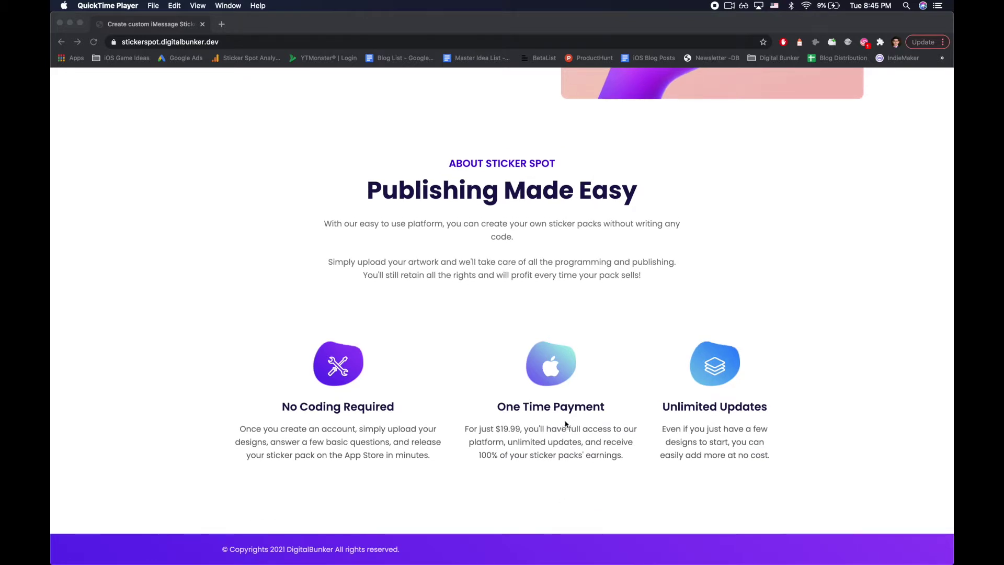
scroll(565, 422, "up", 5)
scroll(561, 419, "up", 3)
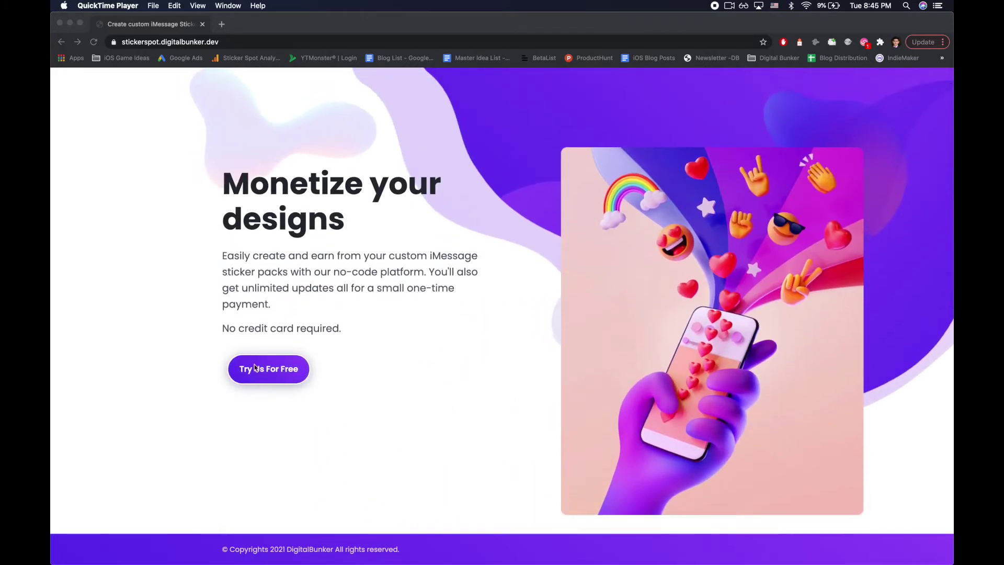
Start a free San Francisco Life pack and check the supported sticker image sizes.
left_click(271, 370)
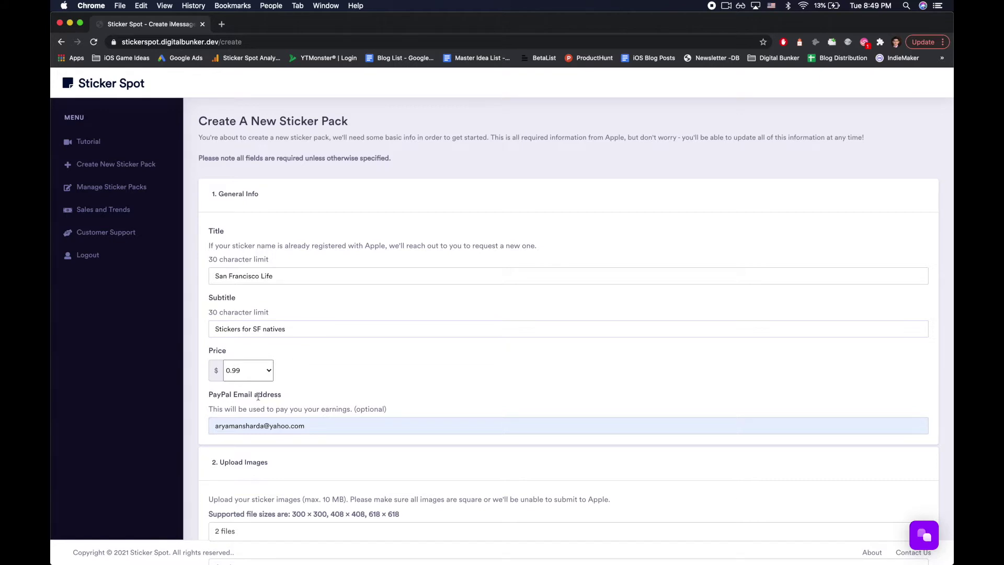
scroll(315, 462, "down", 2)
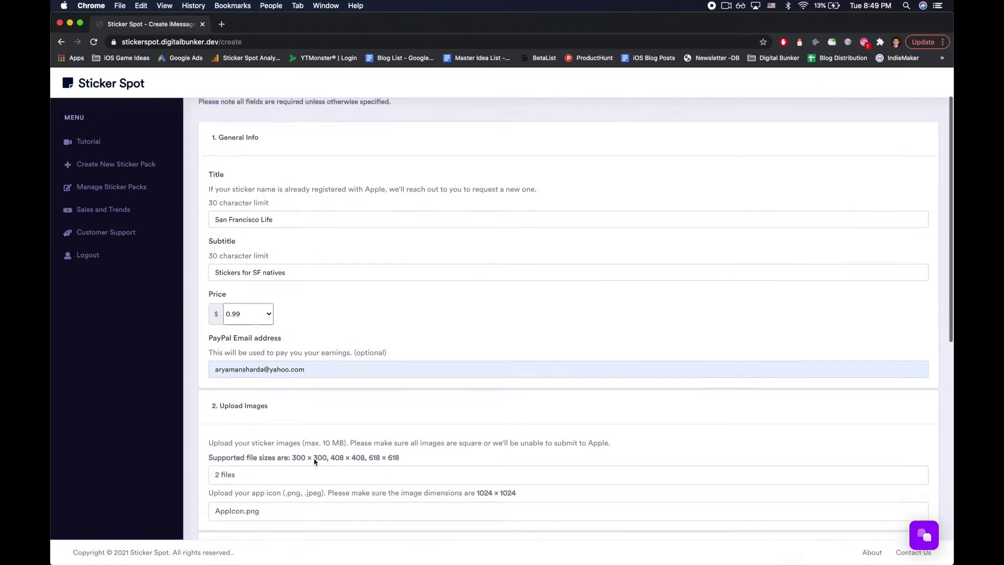
scroll(315, 461, "down", 2)
scroll(314, 462, "down", 1)
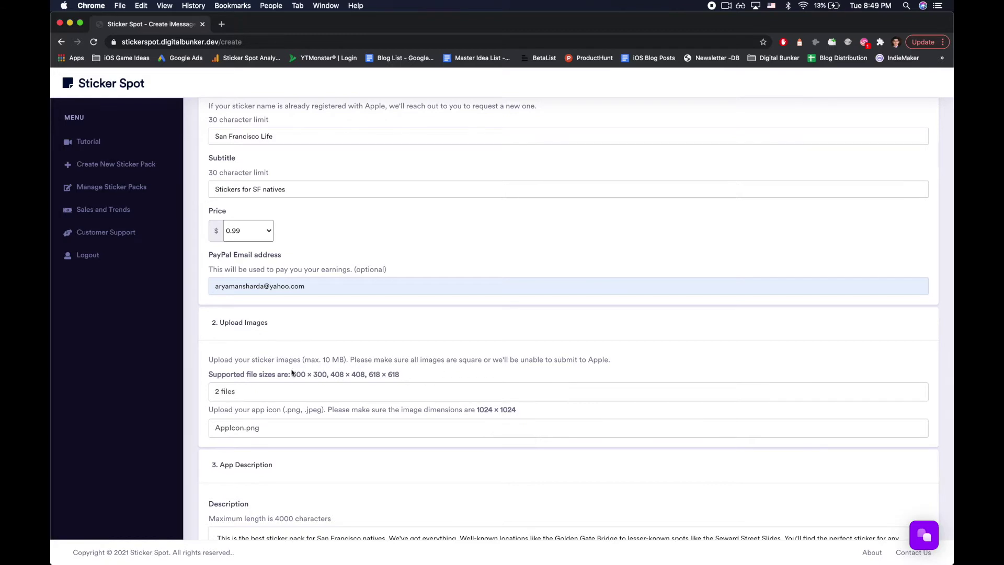
left_click_drag(291, 377, 414, 379)
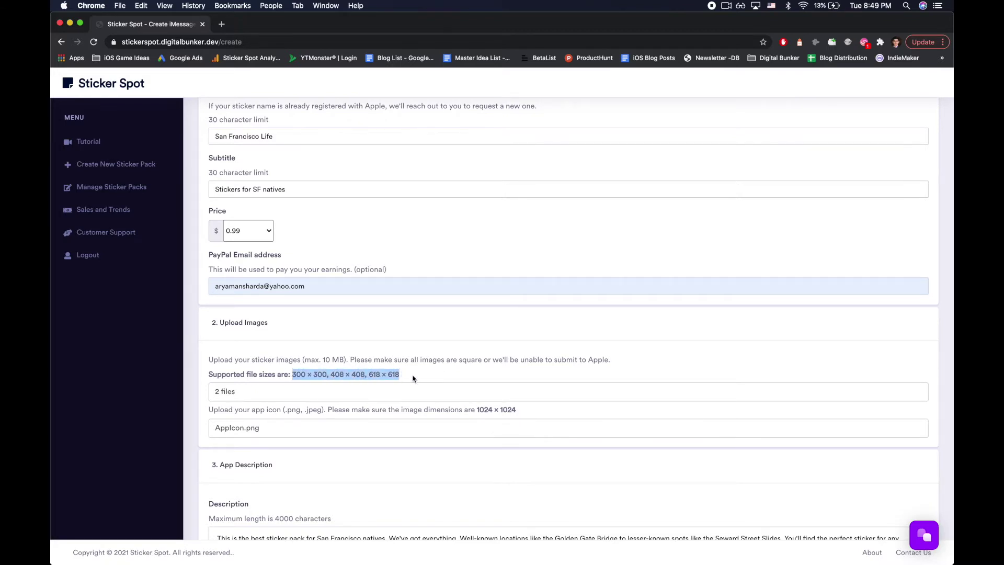
scroll(413, 379, "down", 3)
scroll(414, 379, "down", 1)
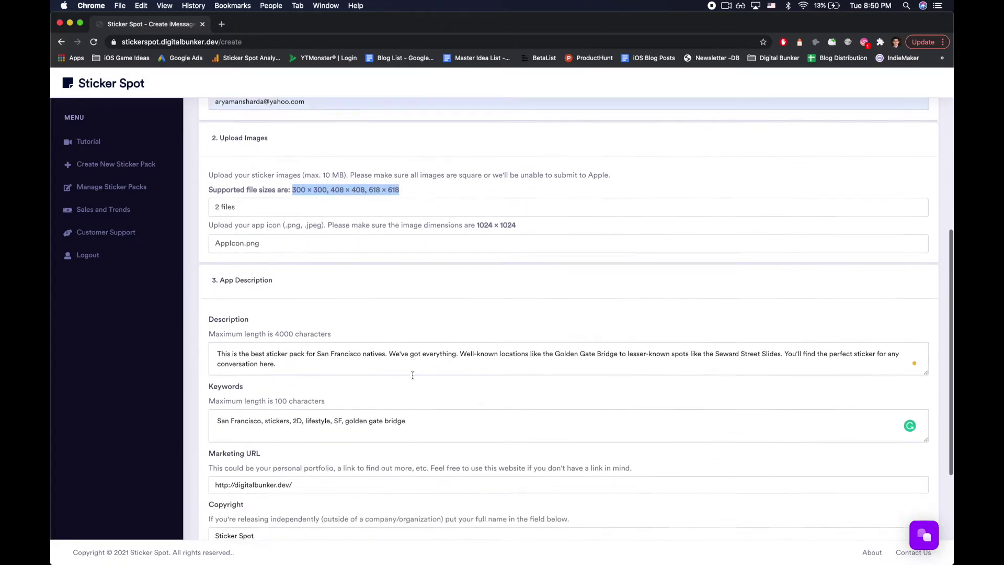
scroll(414, 380, "down", 3)
scroll(412, 376, "down", 1)
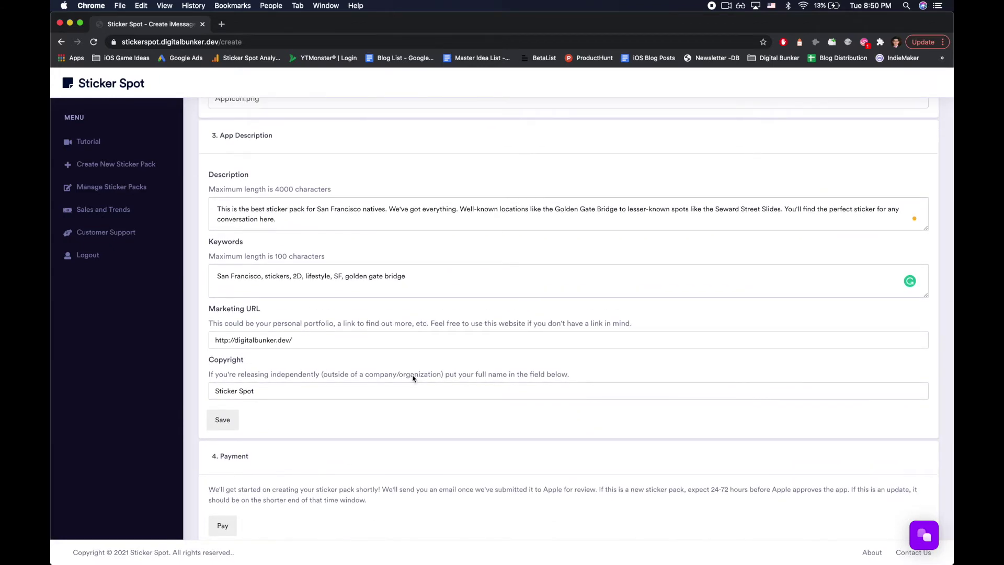
Check the pack's description and marketing URL, then save San Francisco Life.
left_click(303, 224)
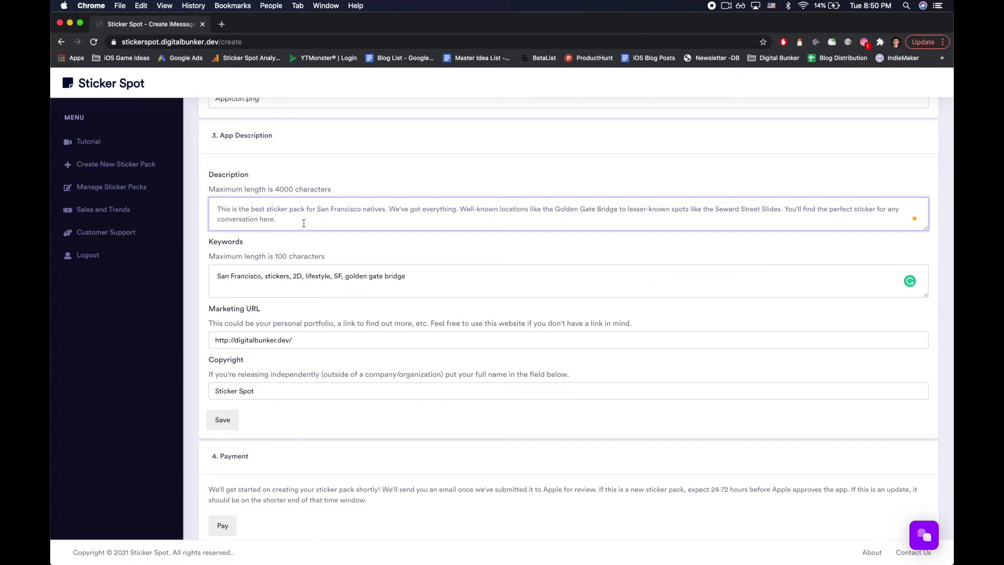
left_click(308, 342)
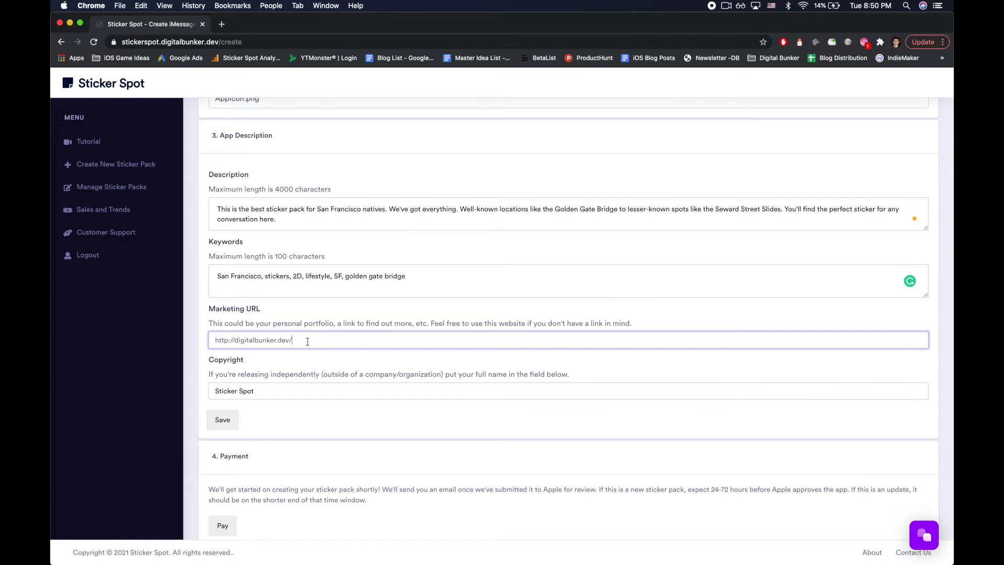
scroll(308, 341, "down", 1)
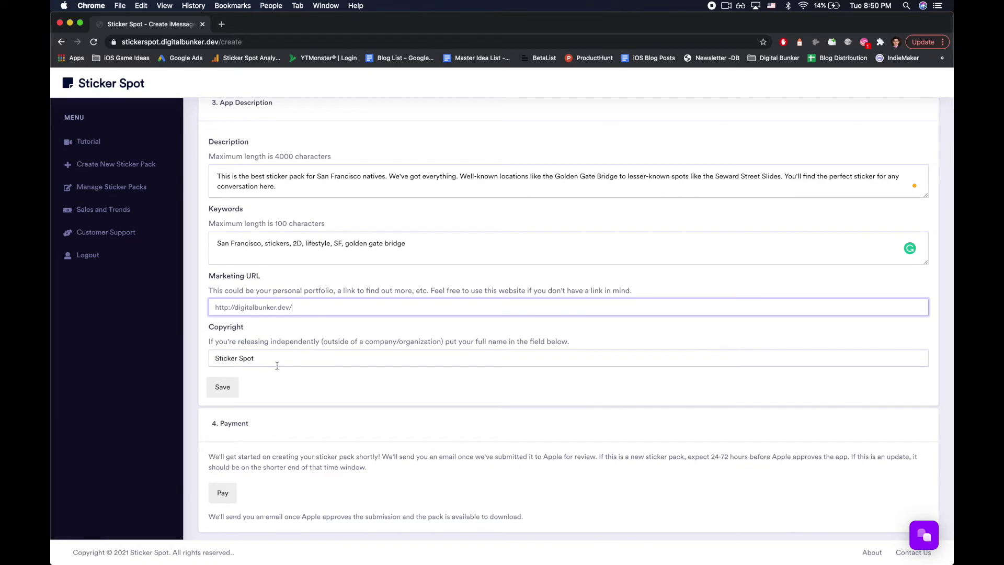
left_click(223, 388)
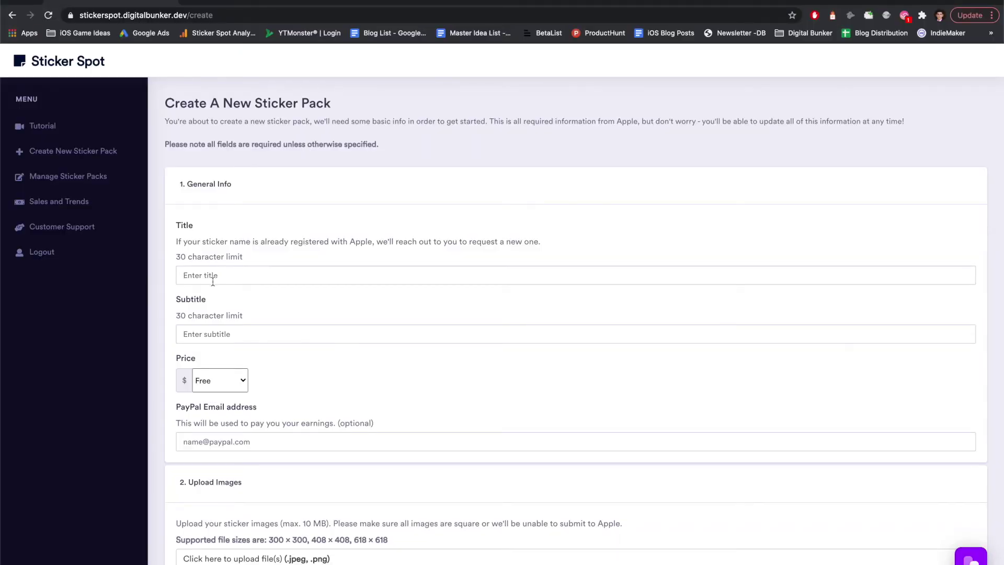
Show the saved packs list, with San Francisco Life at version 1.
left_click(80, 171)
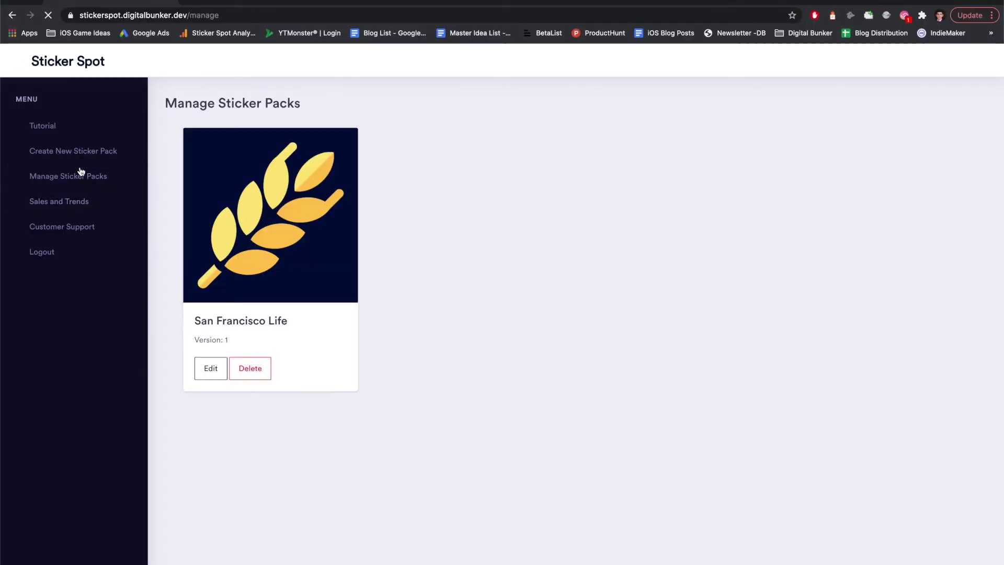
Edit San Francisco Life to view its saved title, subtitle, $0.99 price and version.
left_click(218, 372)
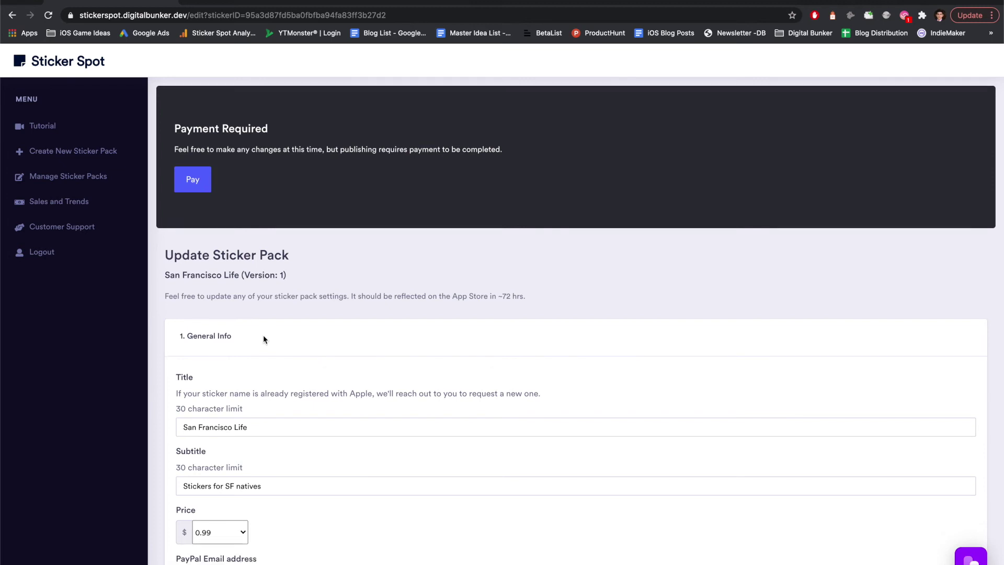
scroll(264, 339, "down", 5)
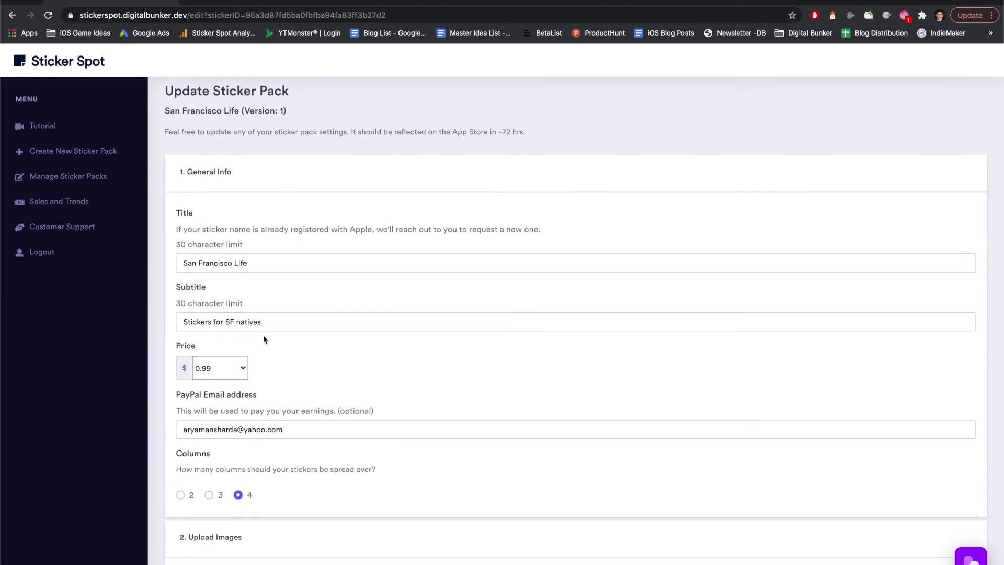
scroll(263, 340, "down", 1)
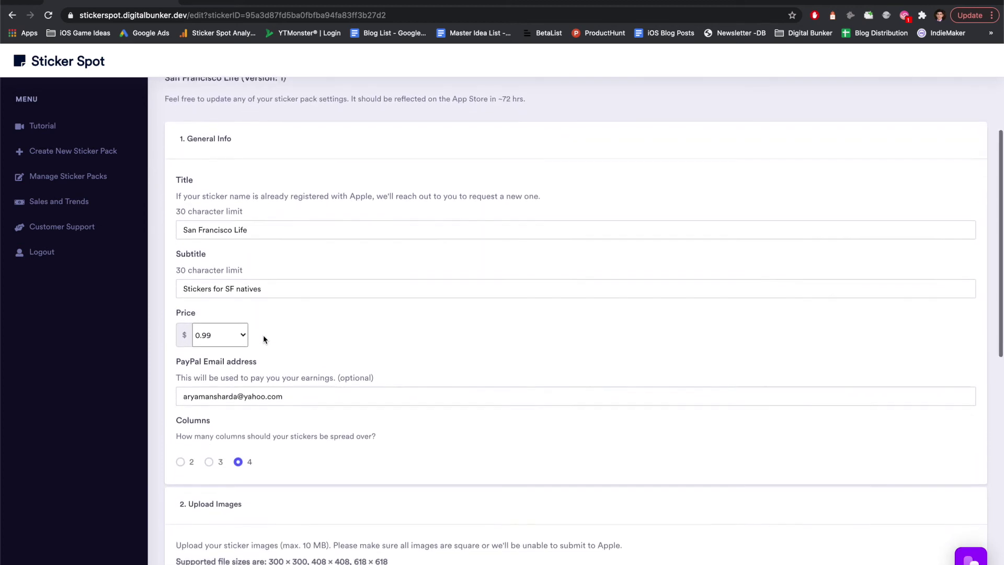
scroll(264, 340, "down", 3)
scroll(264, 339, "down", 3)
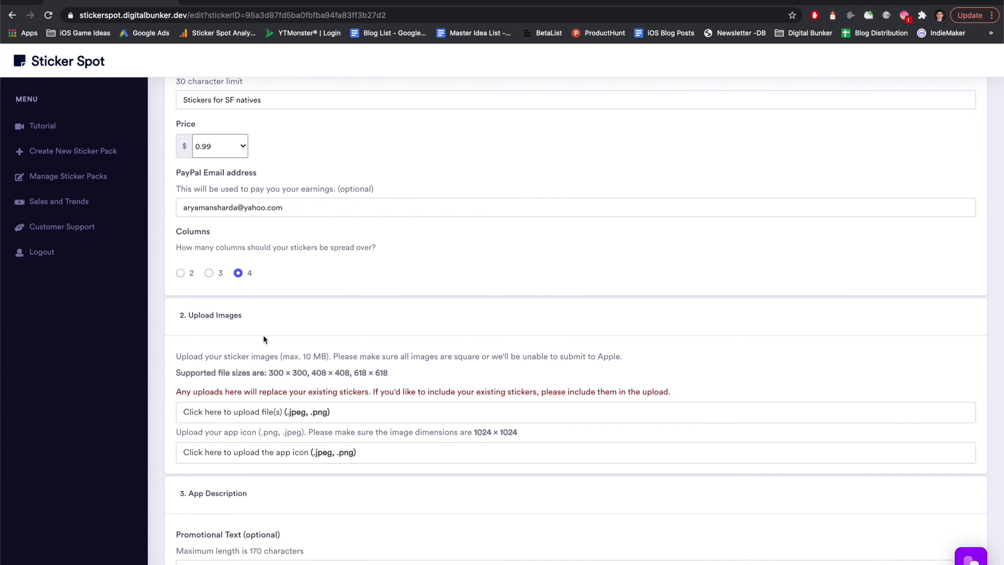
scroll(262, 339, "up", 5)
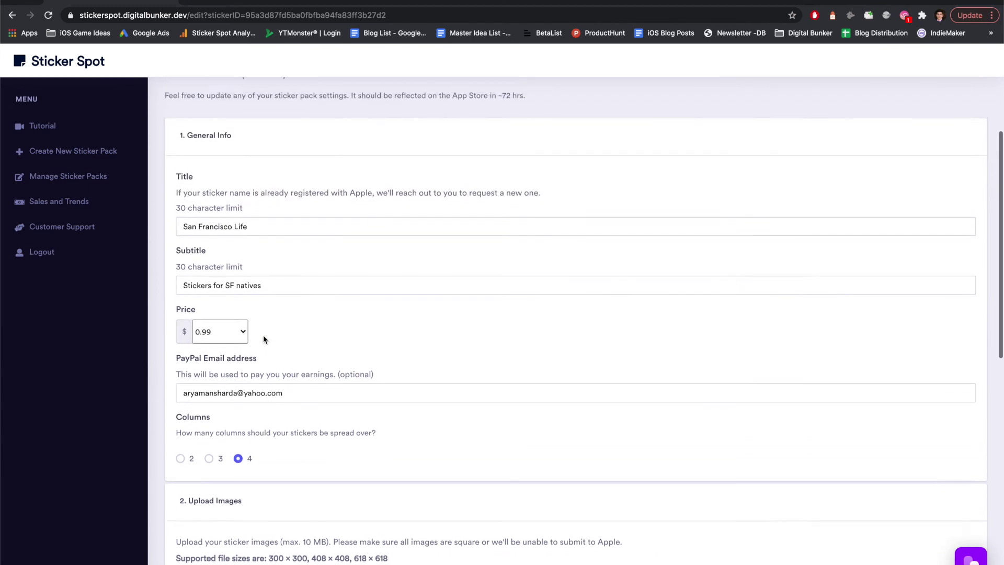
scroll(262, 342, "up", 1)
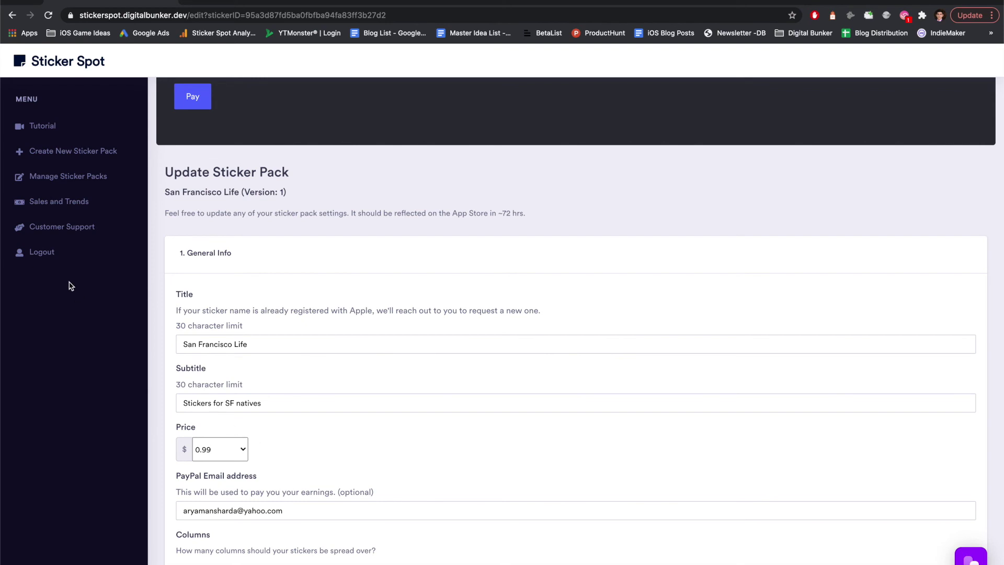
View the Sales and Trends page, which has no sales reports yet.
left_click(62, 202)
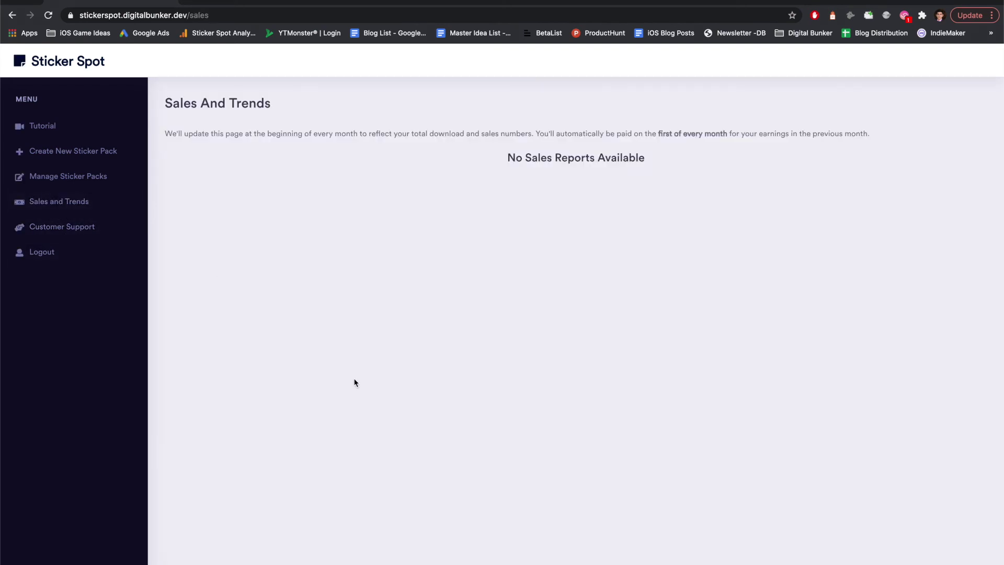